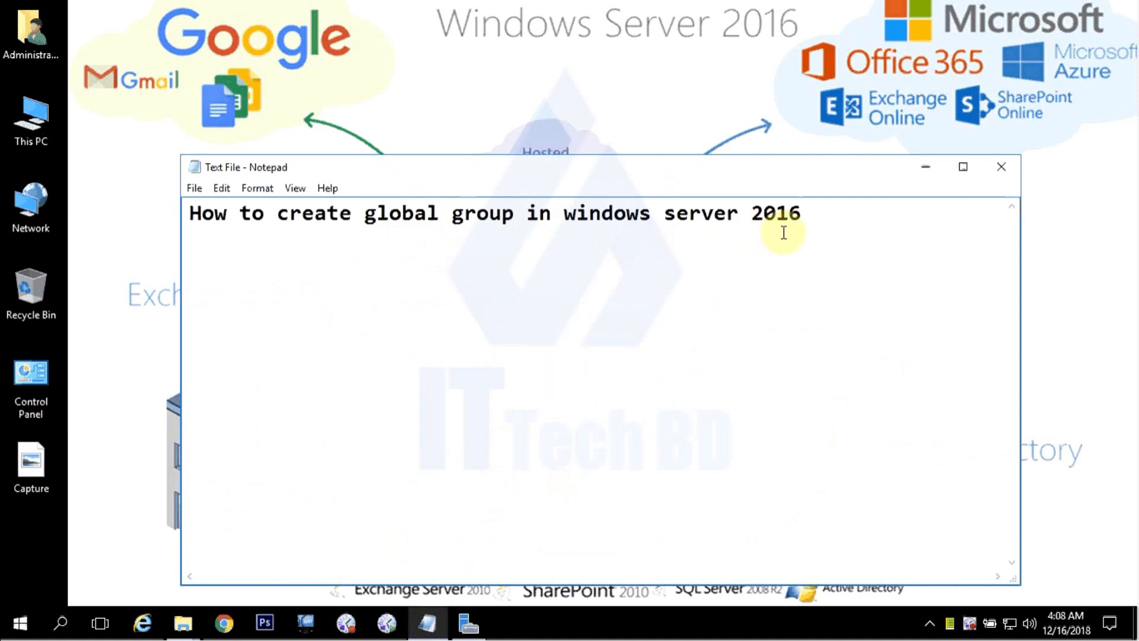
Step: Minimize the Notepad note and launch Active Directory Users and Computers by running dsa.msc
{"action": "left_click", "coordinate": [927, 170]}
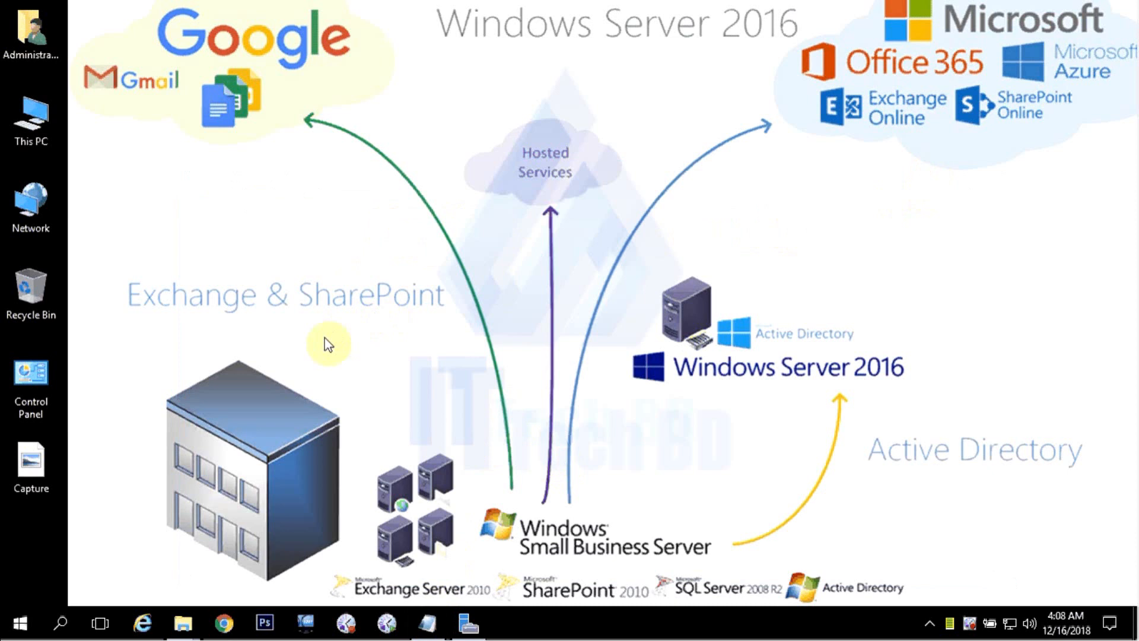
{"action": "key", "text": "super+r"}
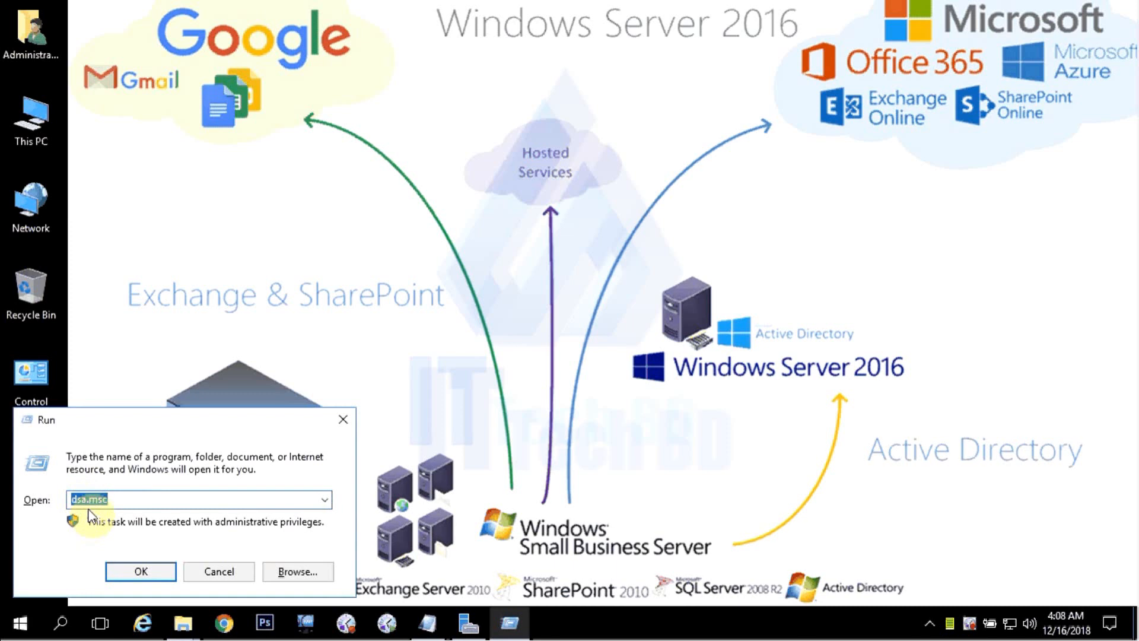
{"action": "left_click", "coordinate": [143, 572]}
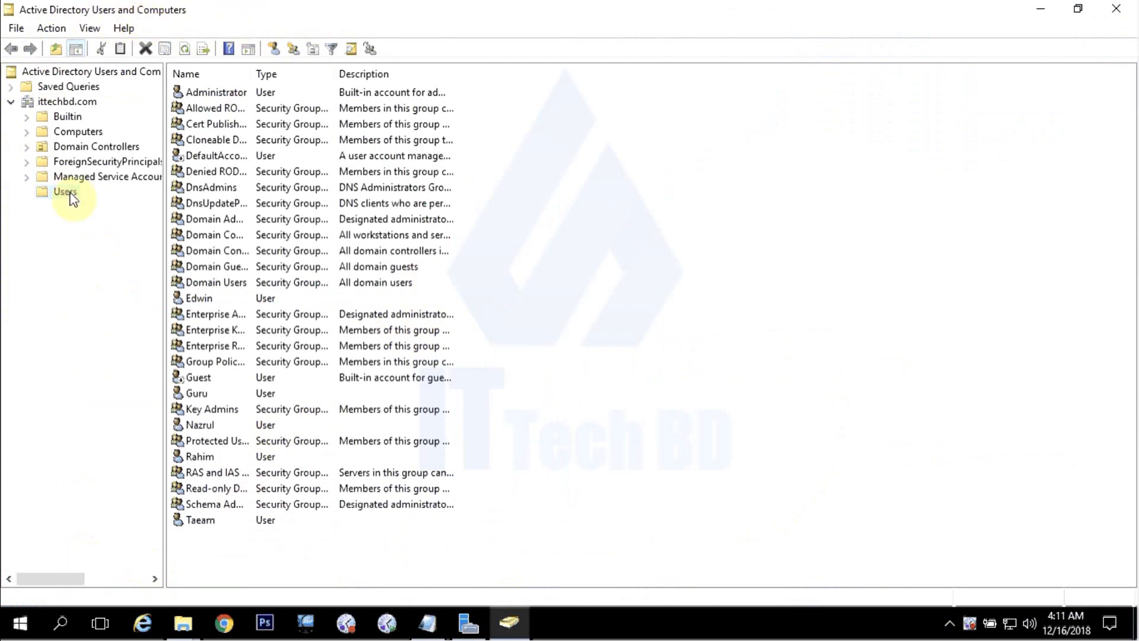
Step: Create a new group named ITTECHBD in the Users container with Global scope and Security type
{"action": "right_click", "coordinate": [64, 191]}
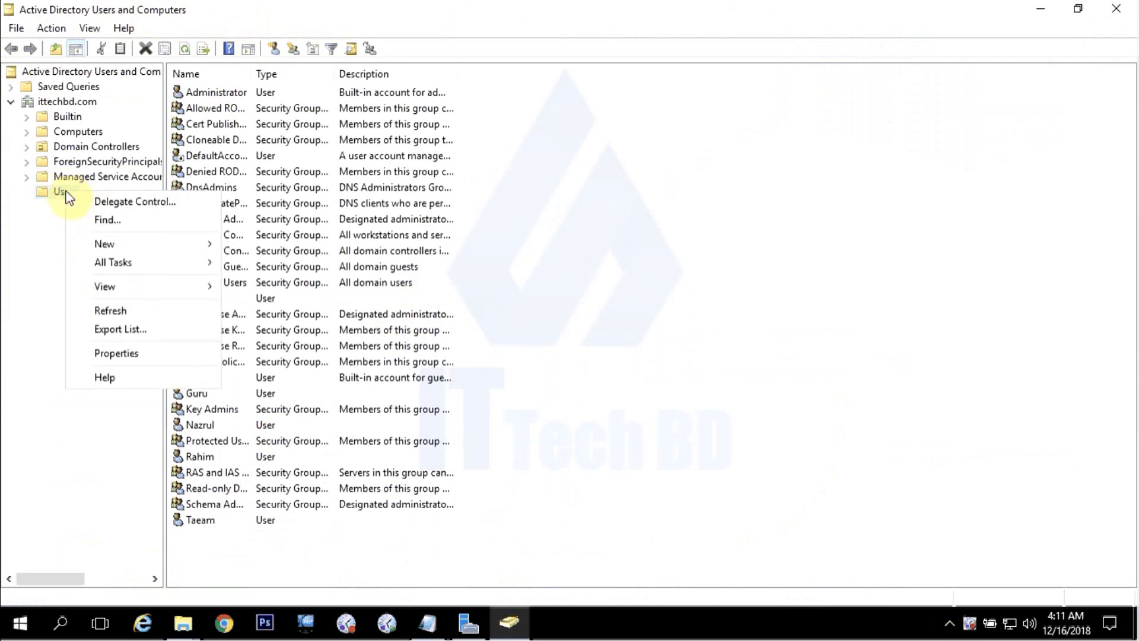
{"action": "mouse_move", "coordinate": [103, 246]}
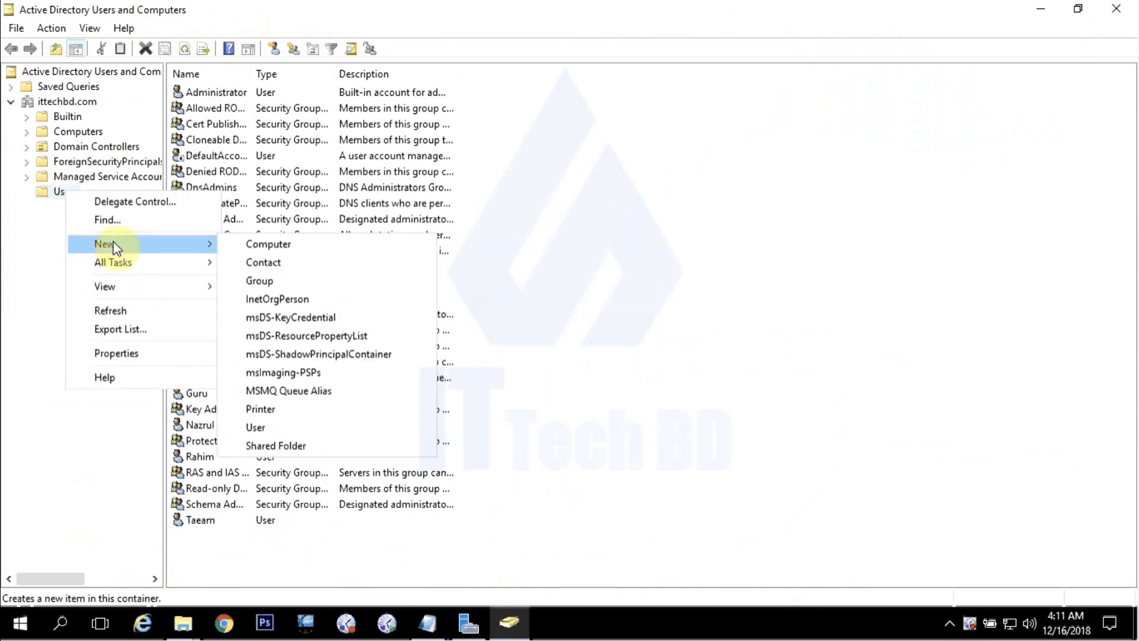
{"action": "left_click", "coordinate": [268, 283]}
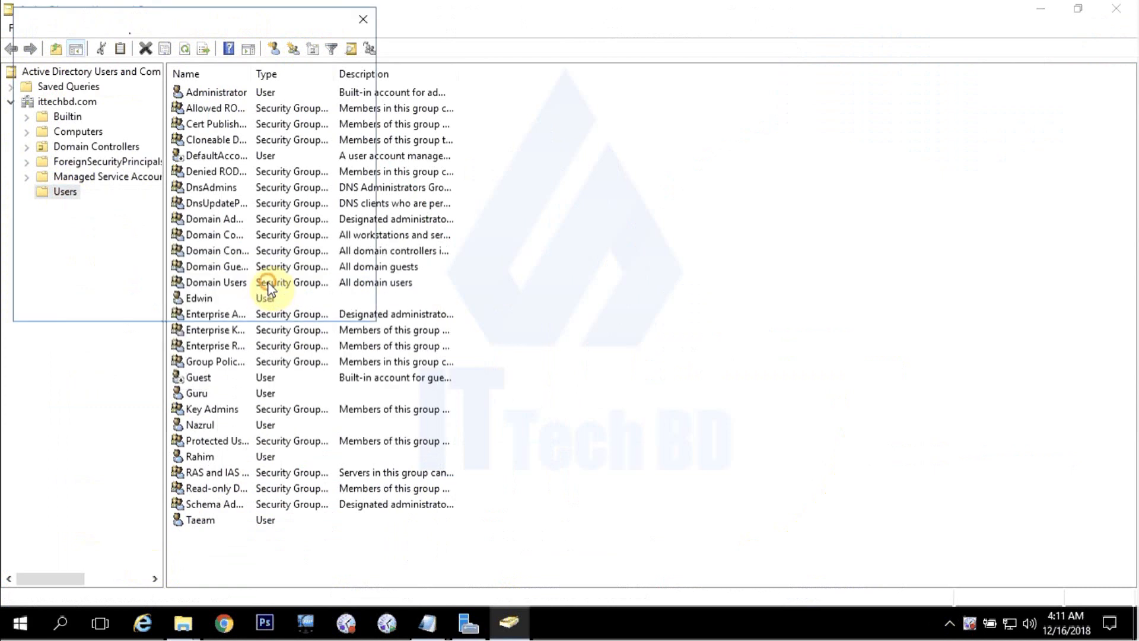
{"action": "left_click_drag", "start_coordinate": [187, 31], "coordinate": [541, 118]}
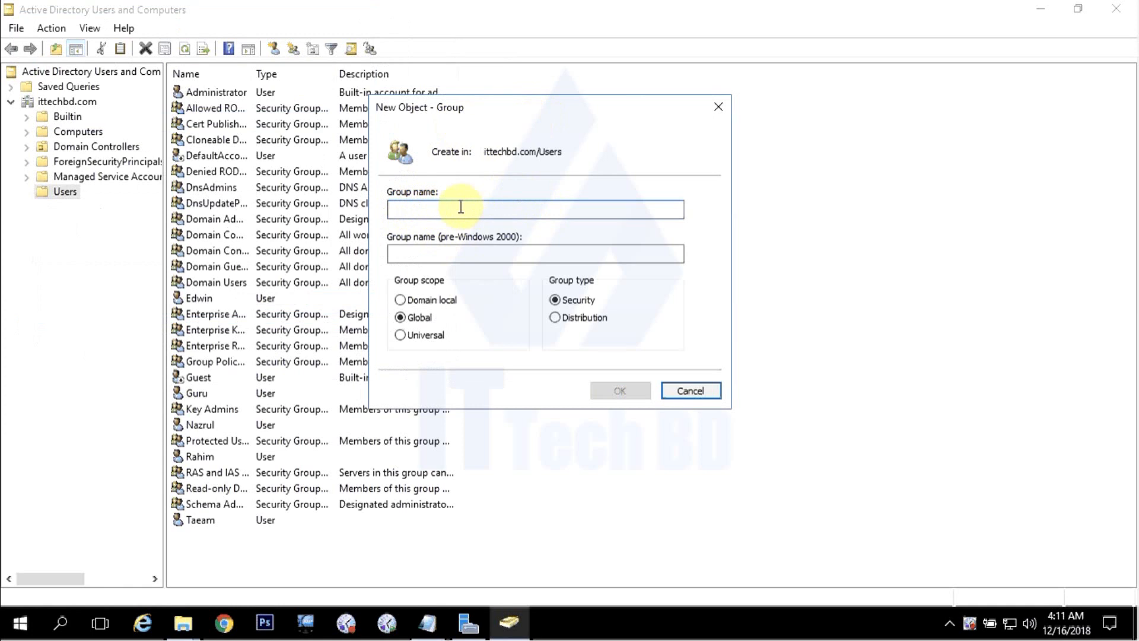
{"action": "type", "text": "I"}
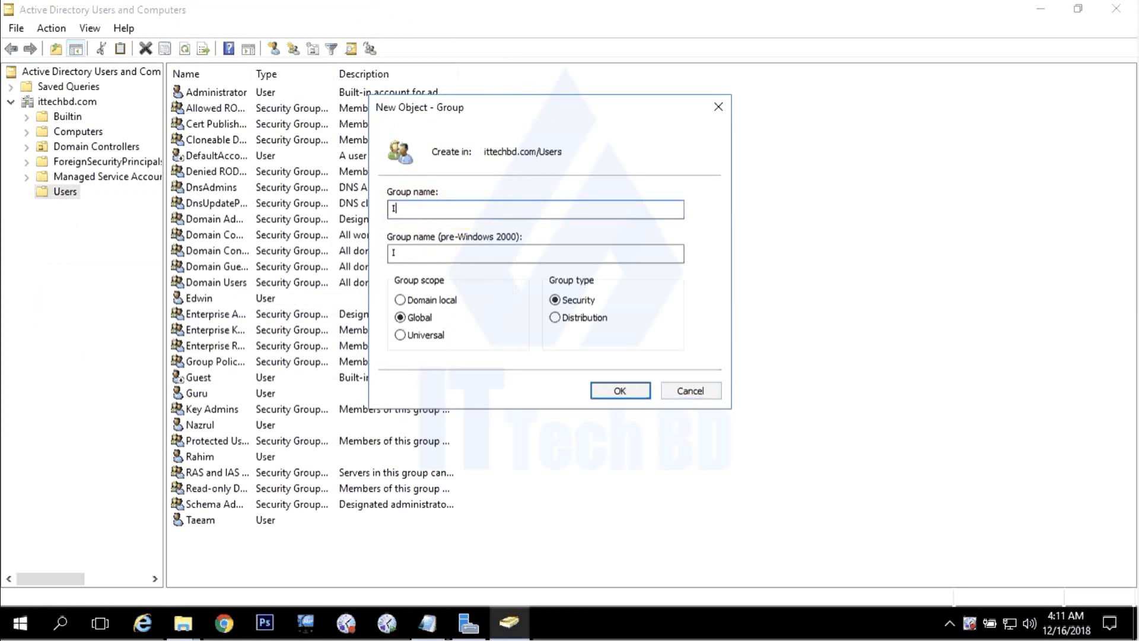
{"action": "type", "text": "TTECHBD"}
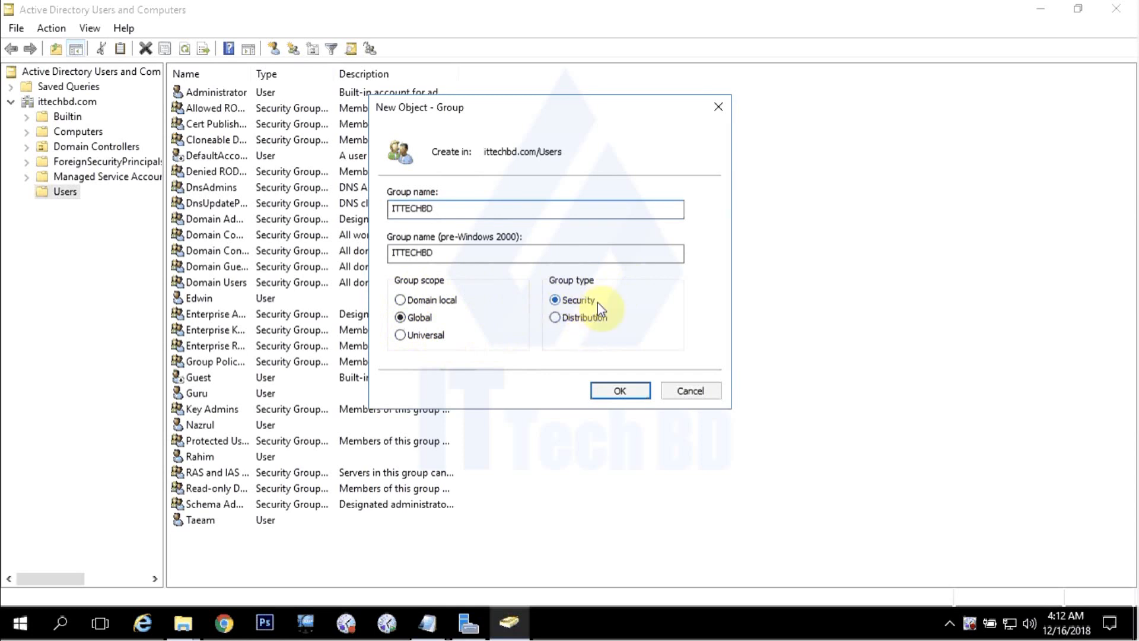
{"action": "left_click", "coordinate": [618, 391]}
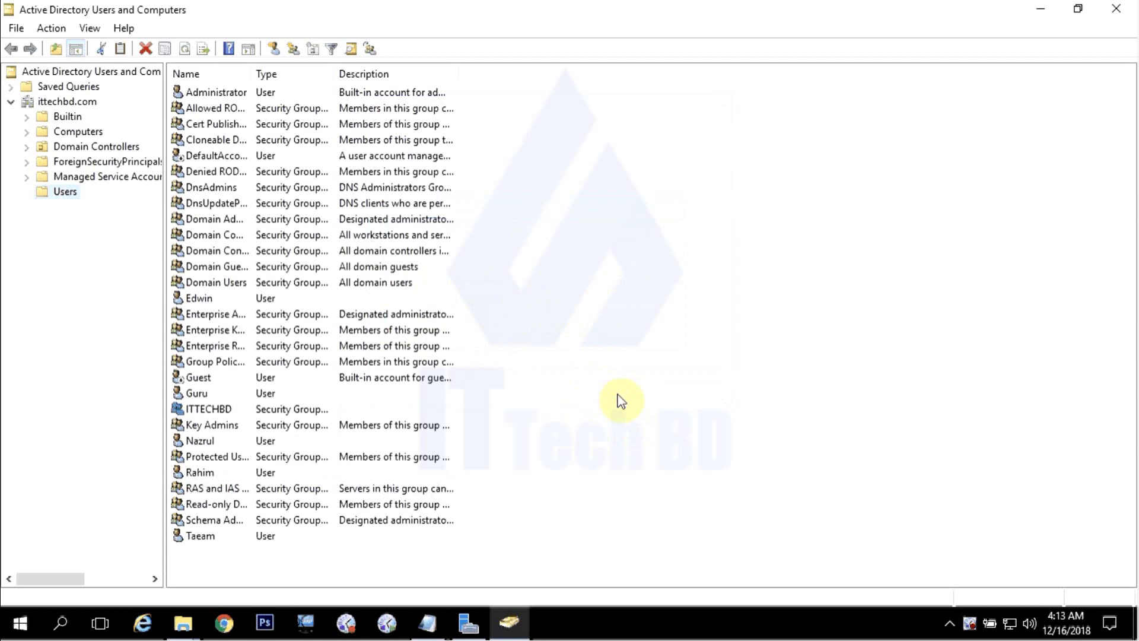
Step: Start adding the user account listed just below Domain Users to a group, and move the group selection dialog clear of the object names
{"action": "left_click", "coordinate": [202, 412]}
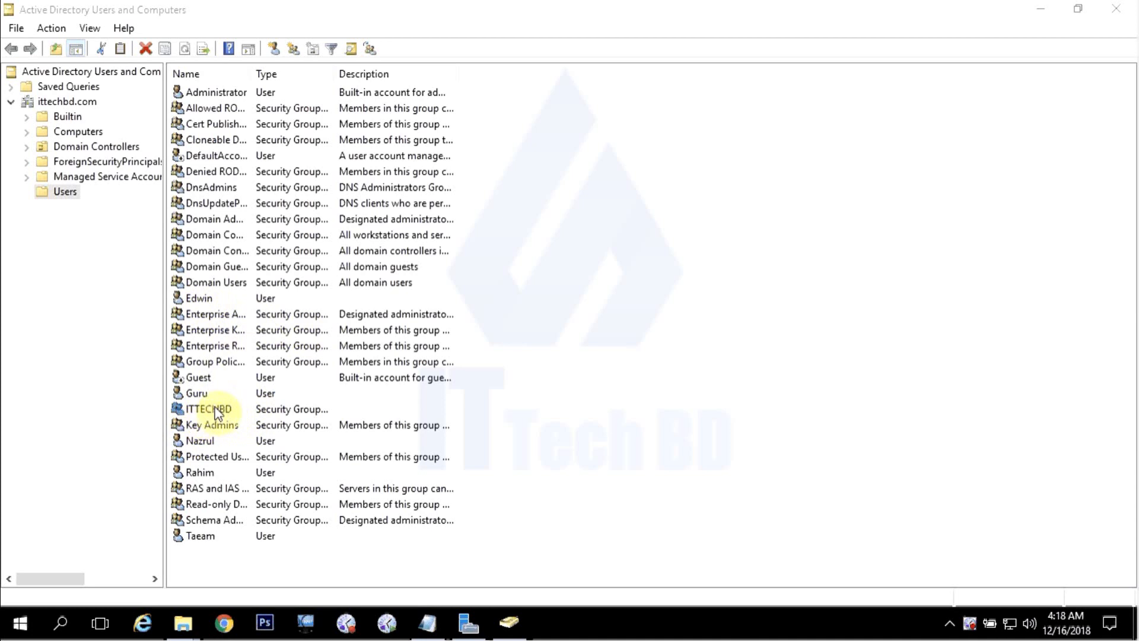
{"action": "right_click", "coordinate": [201, 298]}
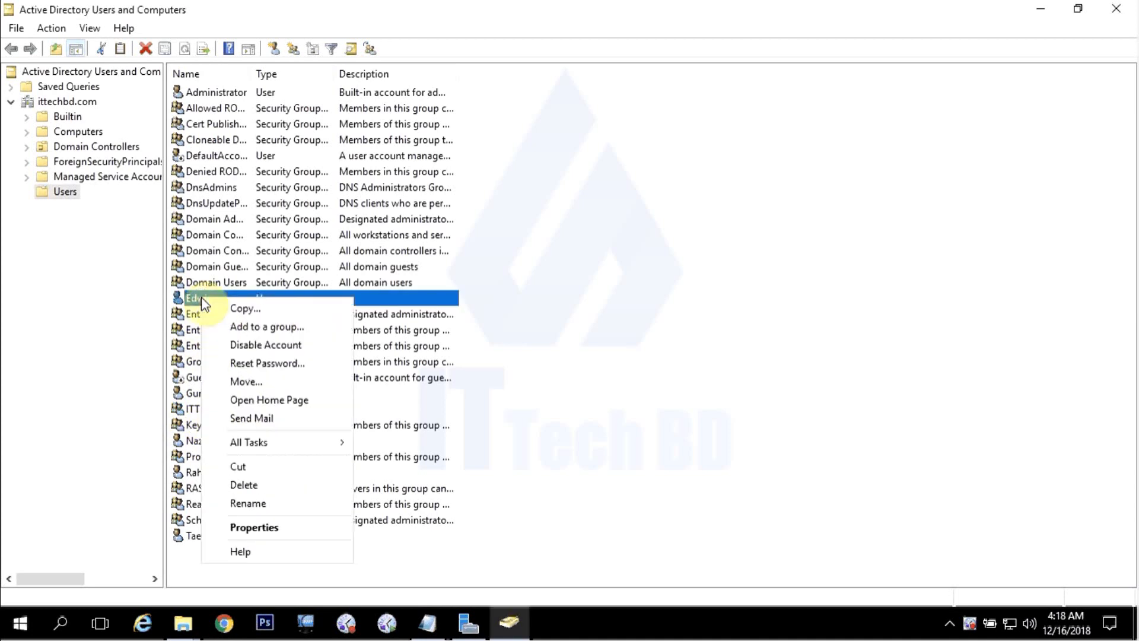
{"action": "left_click", "coordinate": [280, 329]}
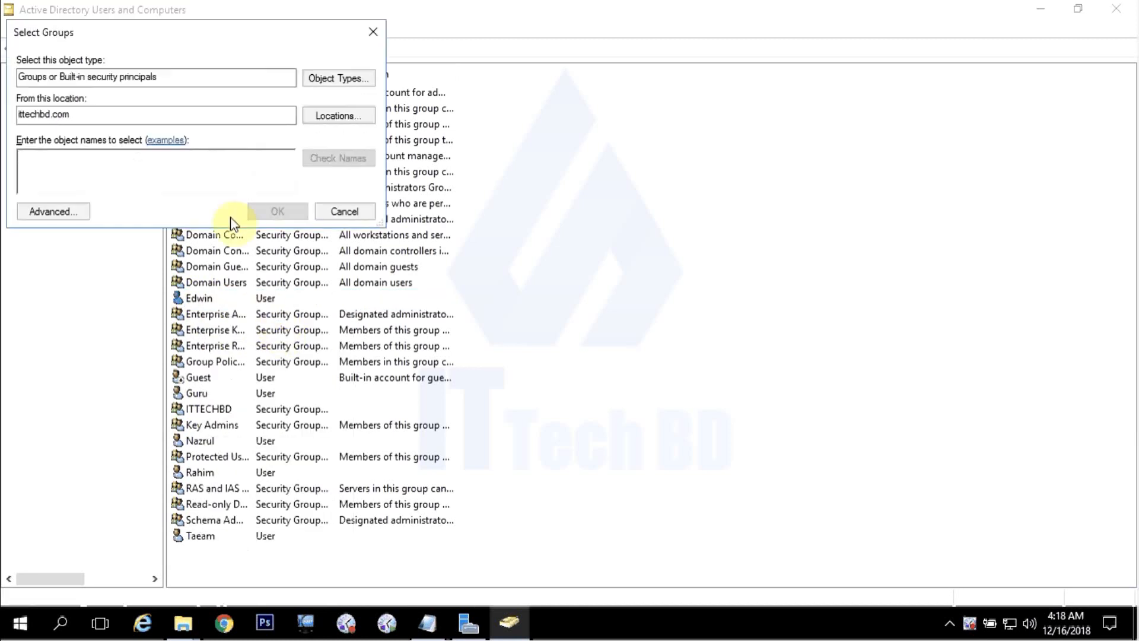
{"action": "left_click", "coordinate": [179, 15]}
{"action": "left_click", "coordinate": [259, 54]}
{"action": "left_click_drag", "start_coordinate": [145, 38], "coordinate": [483, 157]}
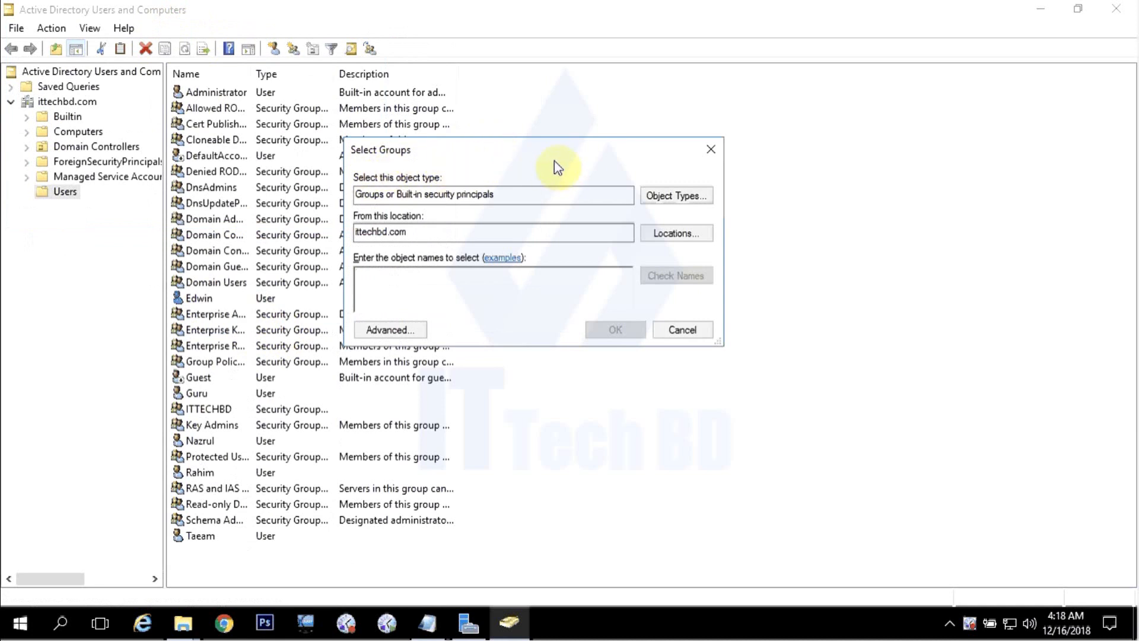
Step: Limit the group selection to the Groups object type, excluding built-in security principals, and keep ittechbd.com as the location
{"action": "left_click", "coordinate": [677, 197]}
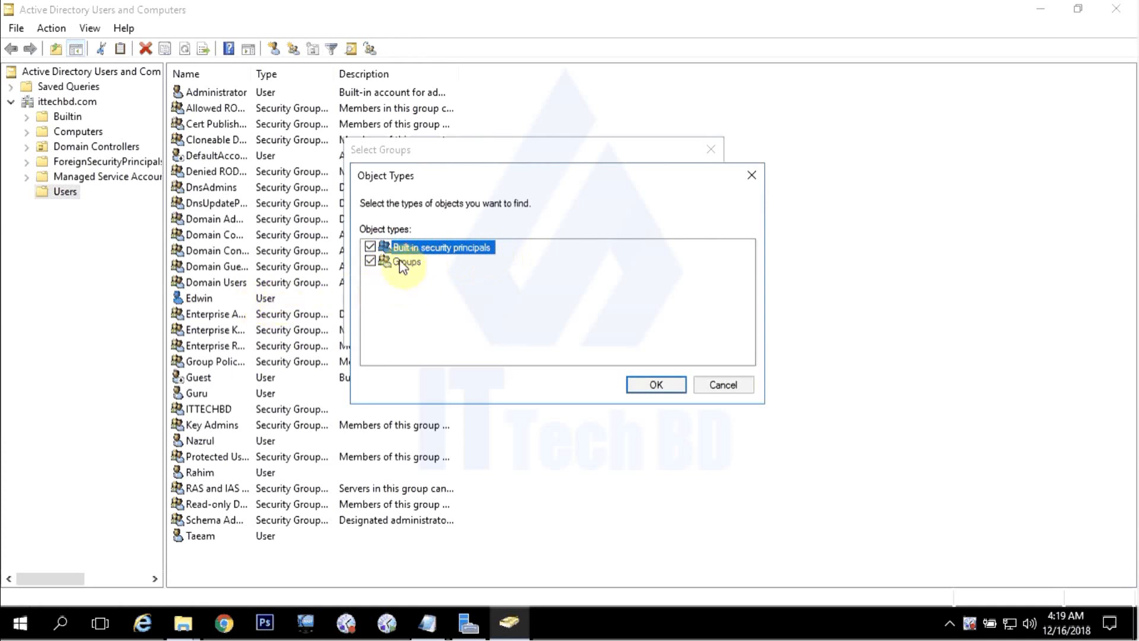
{"action": "left_click", "coordinate": [370, 248]}
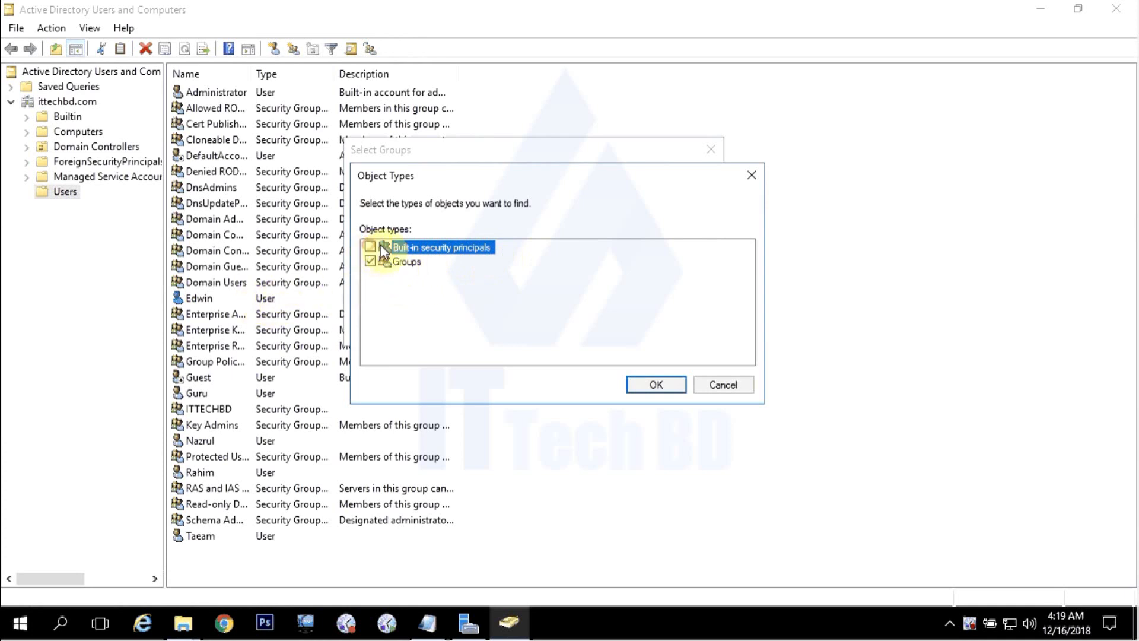
{"action": "left_click", "coordinate": [652, 385]}
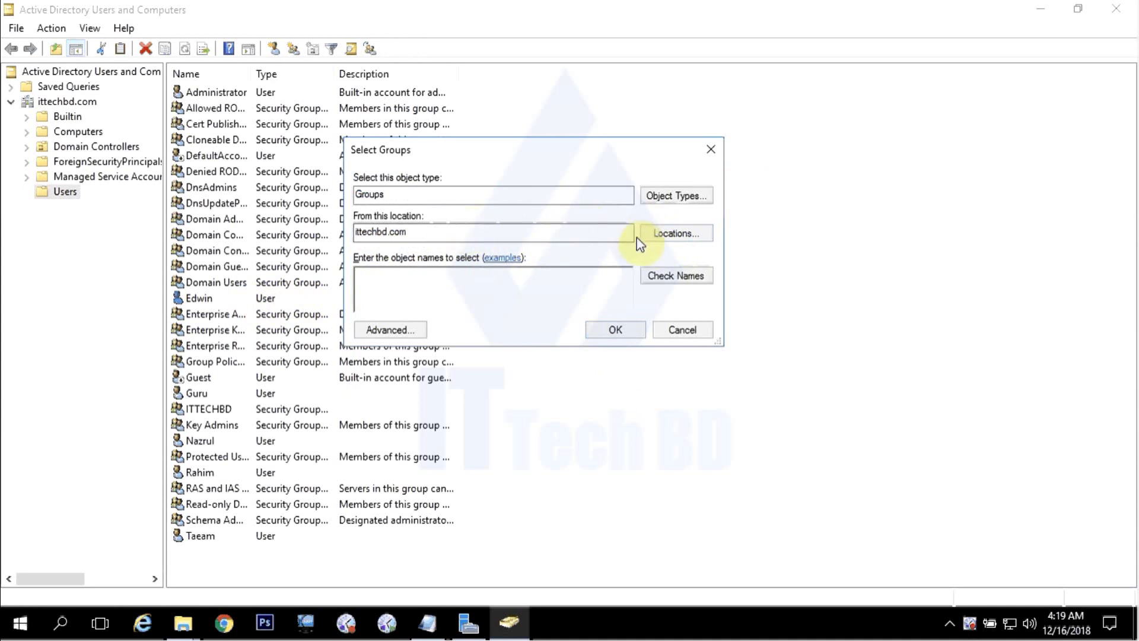
{"action": "left_click", "coordinate": [678, 236]}
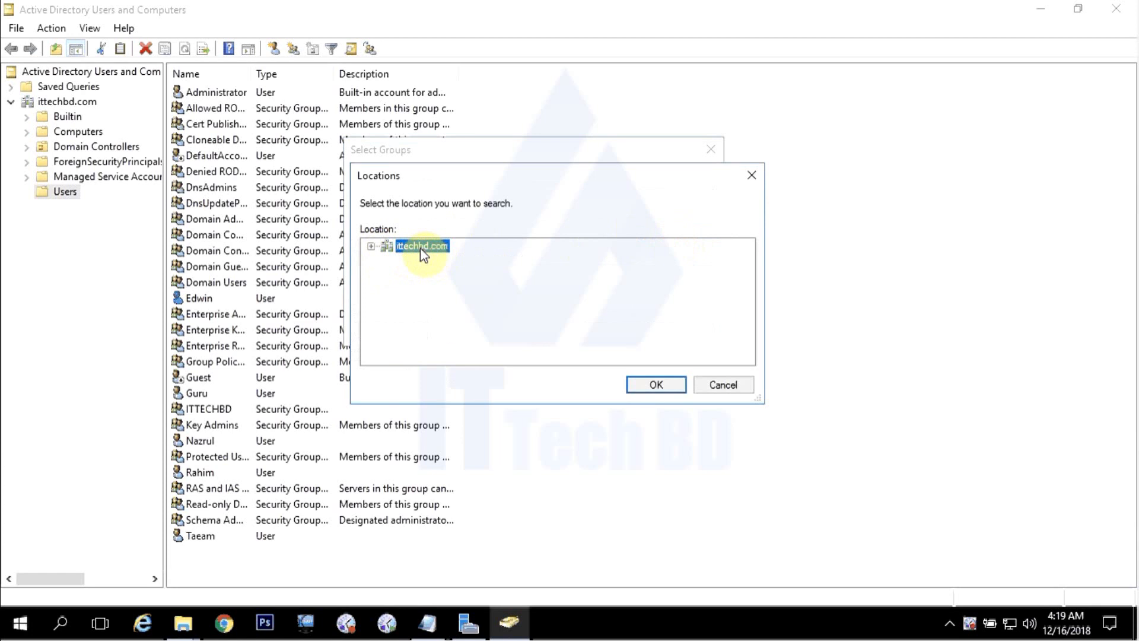
{"action": "left_click", "coordinate": [647, 382]}
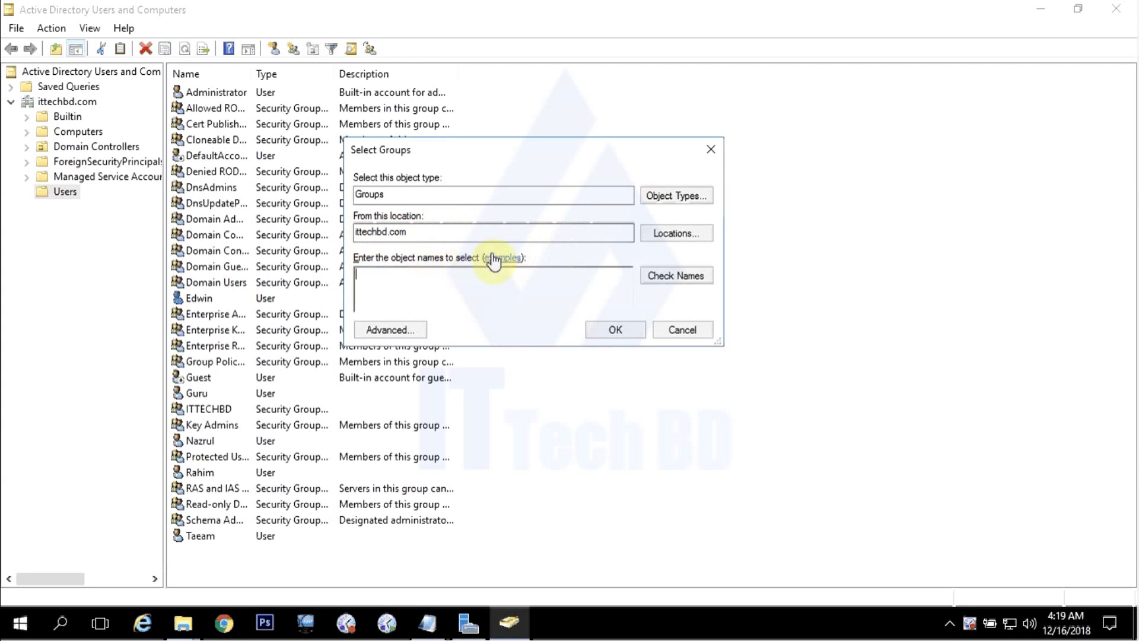
Step: Search the domain for all groups, choose ITTECHBD from the results and add the user account to it
{"action": "left_click", "coordinate": [390, 329]}
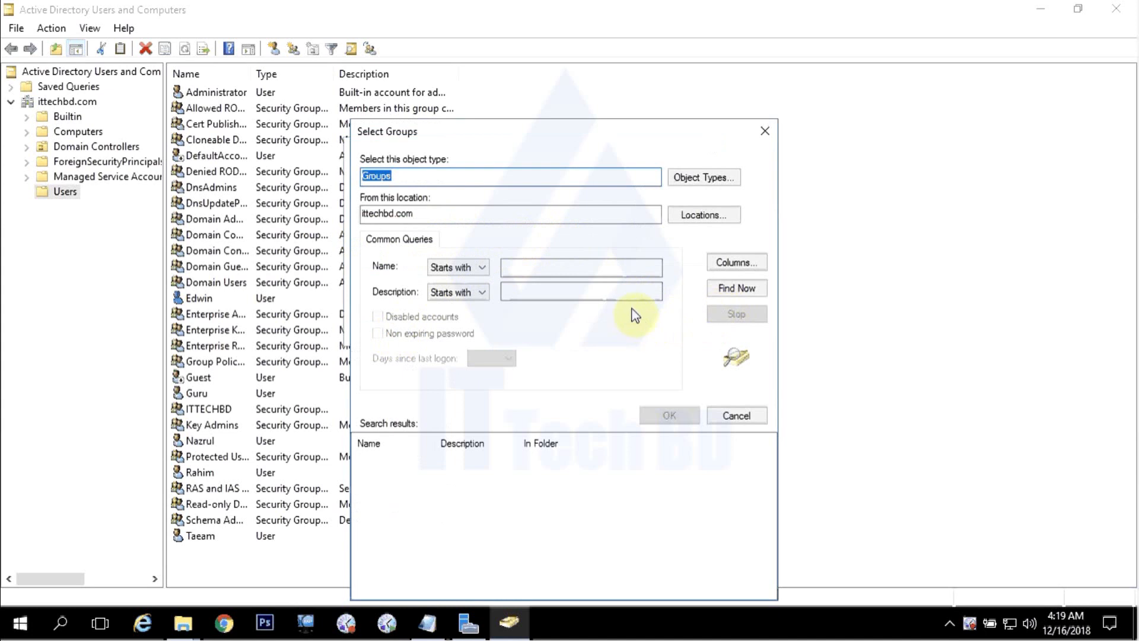
{"action": "left_click", "coordinate": [727, 294]}
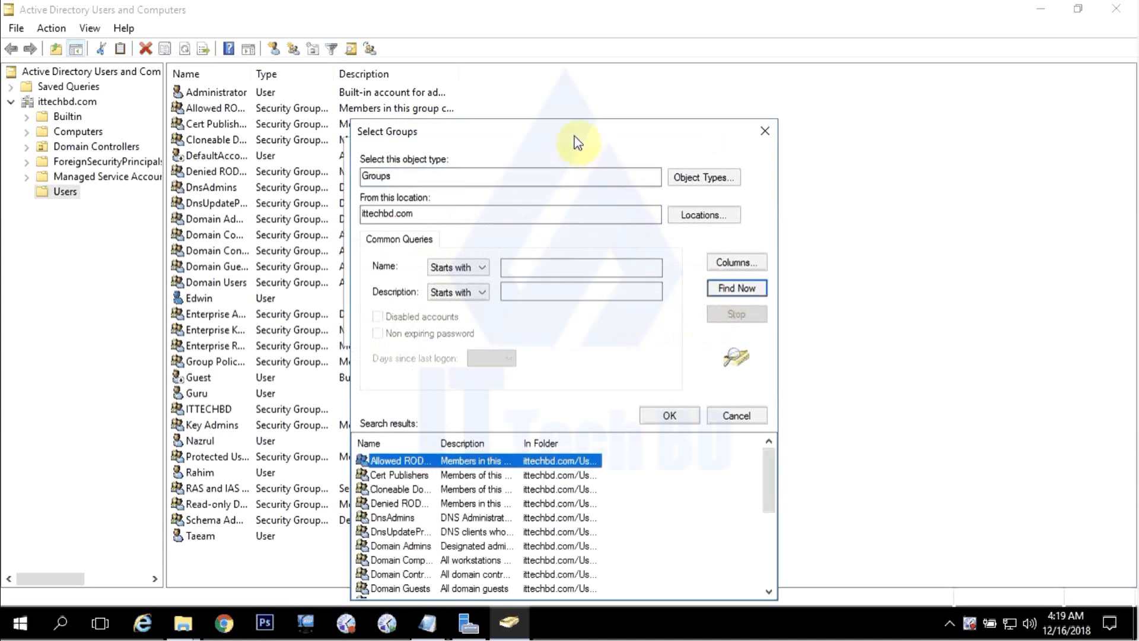
{"action": "left_click_drag", "start_coordinate": [573, 133], "coordinate": [643, 66]}
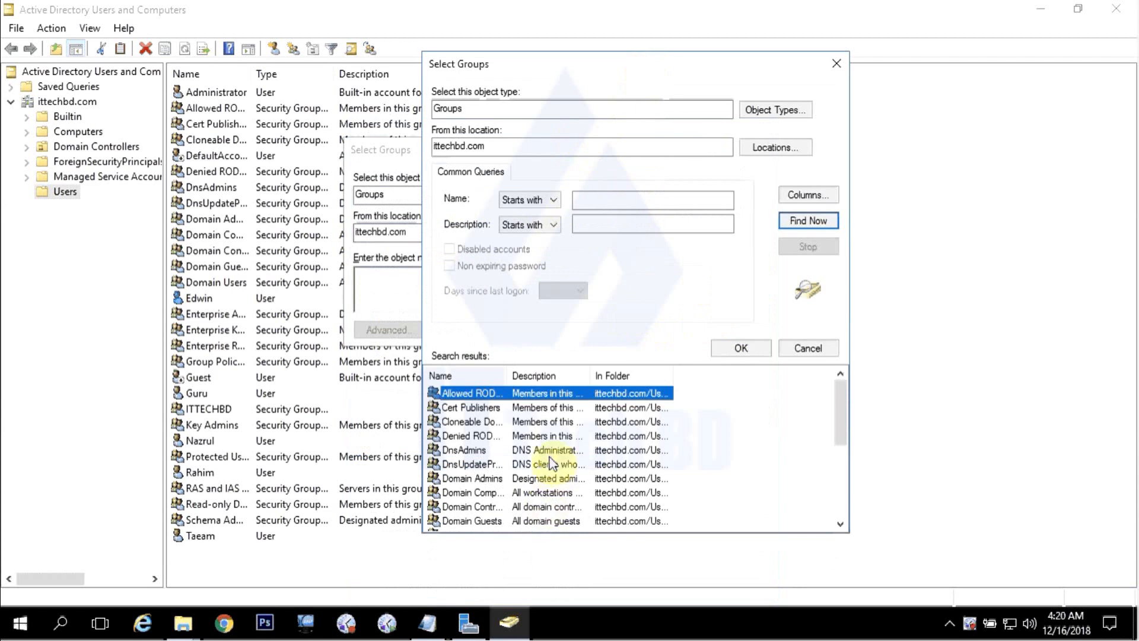
{"action": "scroll", "coordinate": [557, 440], "scroll_direction": "down", "scroll_amount": 2}
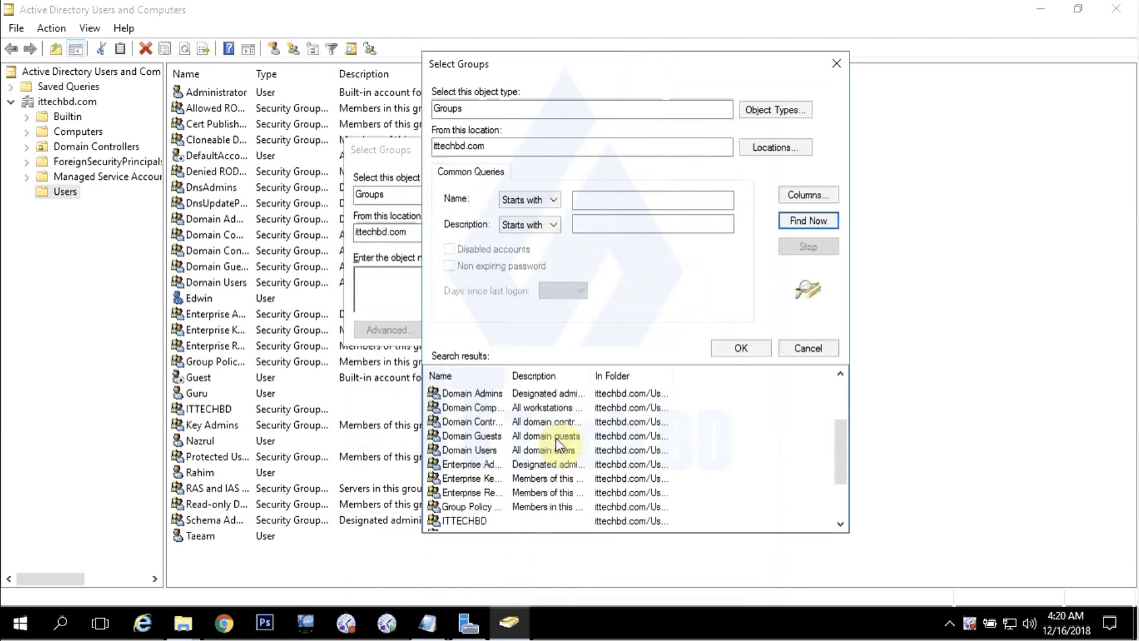
{"action": "scroll", "coordinate": [558, 442], "scroll_direction": "down", "scroll_amount": 1}
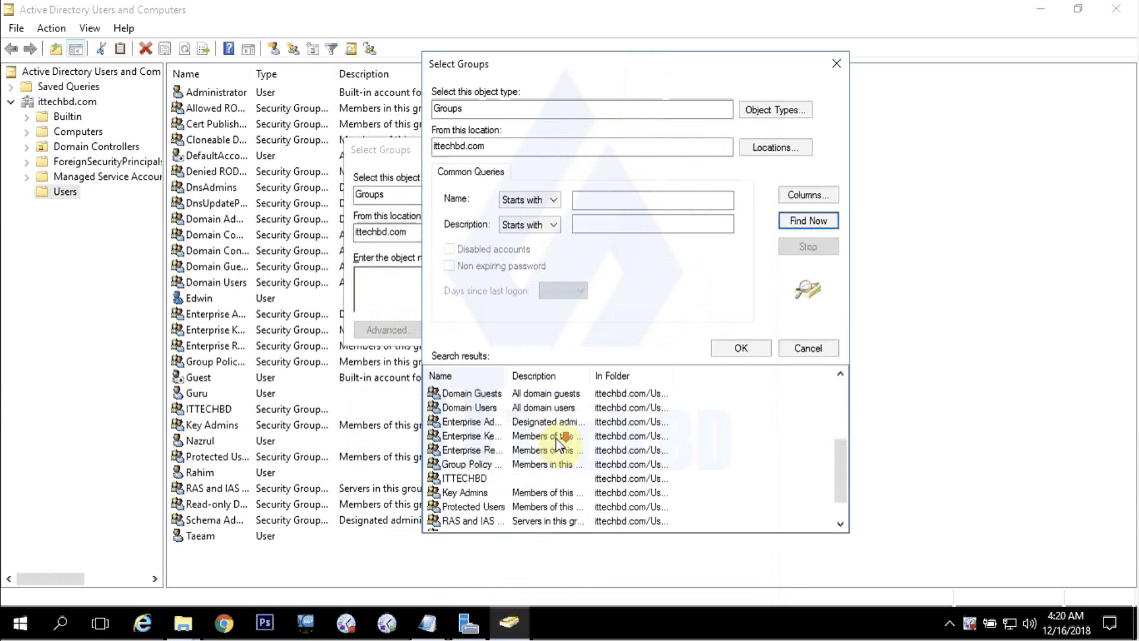
{"action": "left_click", "coordinate": [465, 479]}
{"action": "left_click", "coordinate": [742, 350]}
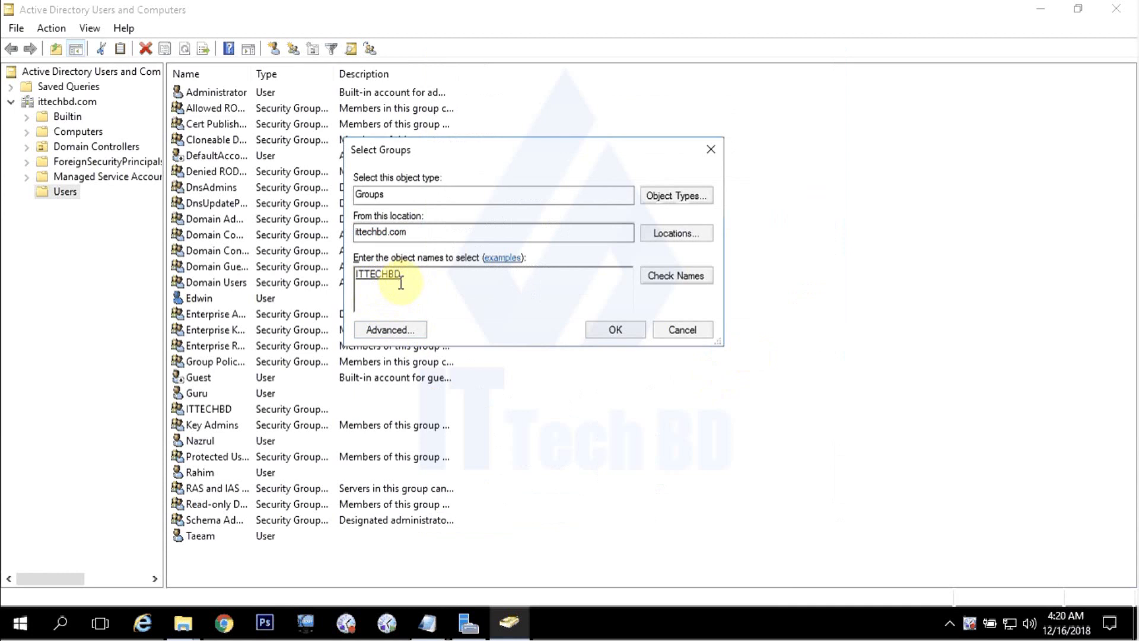
{"action": "left_click", "coordinate": [615, 330]}
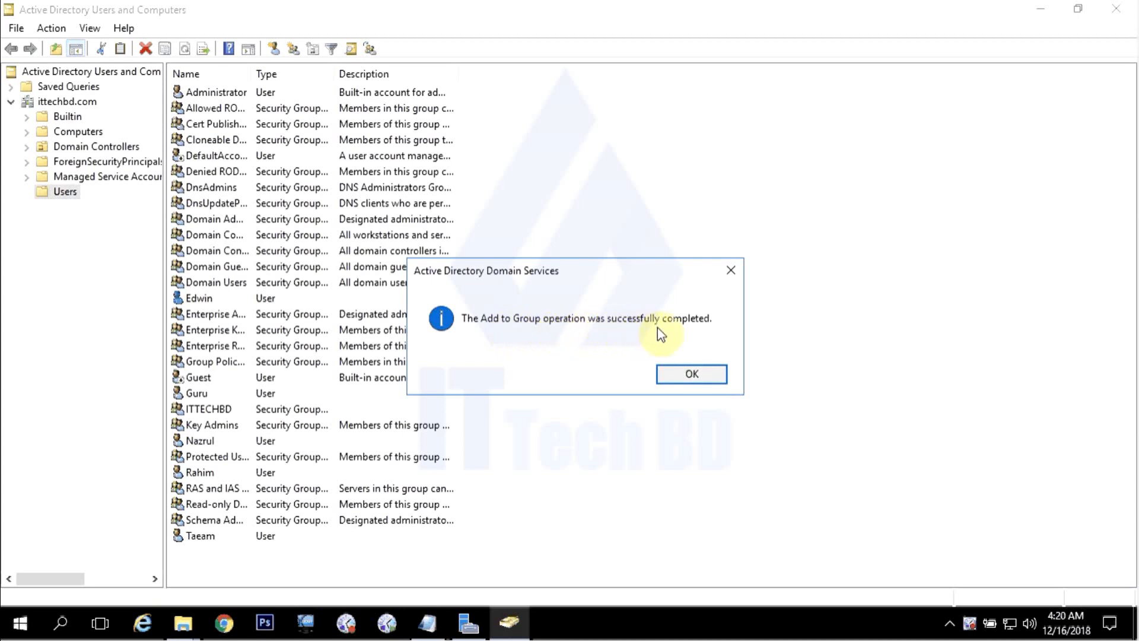
{"action": "left_click", "coordinate": [690, 375]}
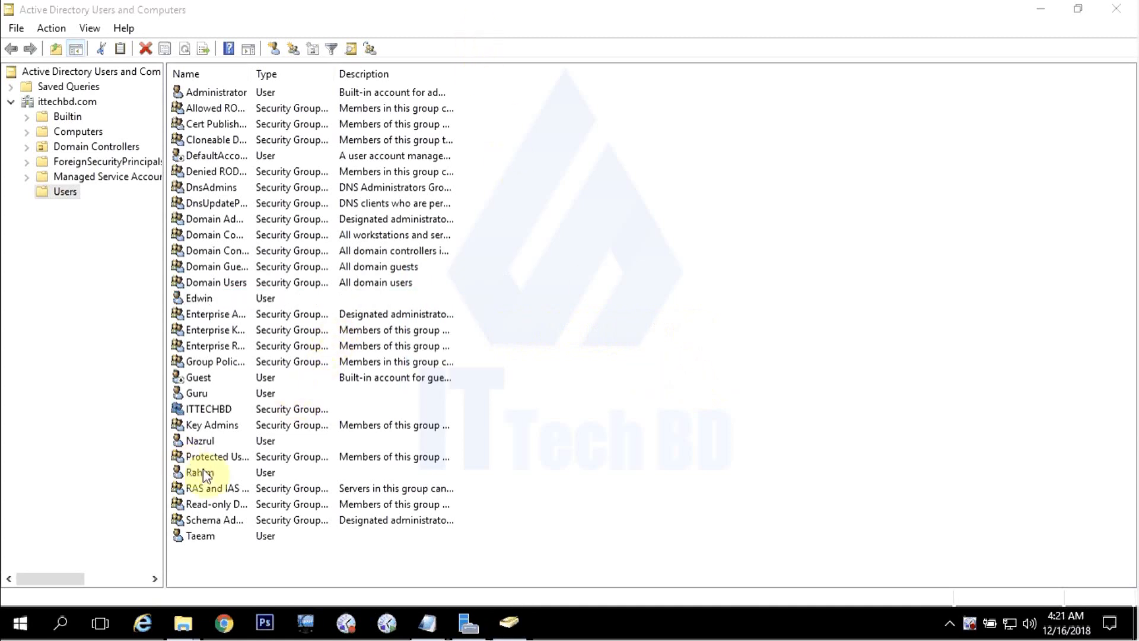
Step: Open the member list in the ITTECHBD group's properties and start adding another member
{"action": "double_click", "coordinate": [209, 409]}
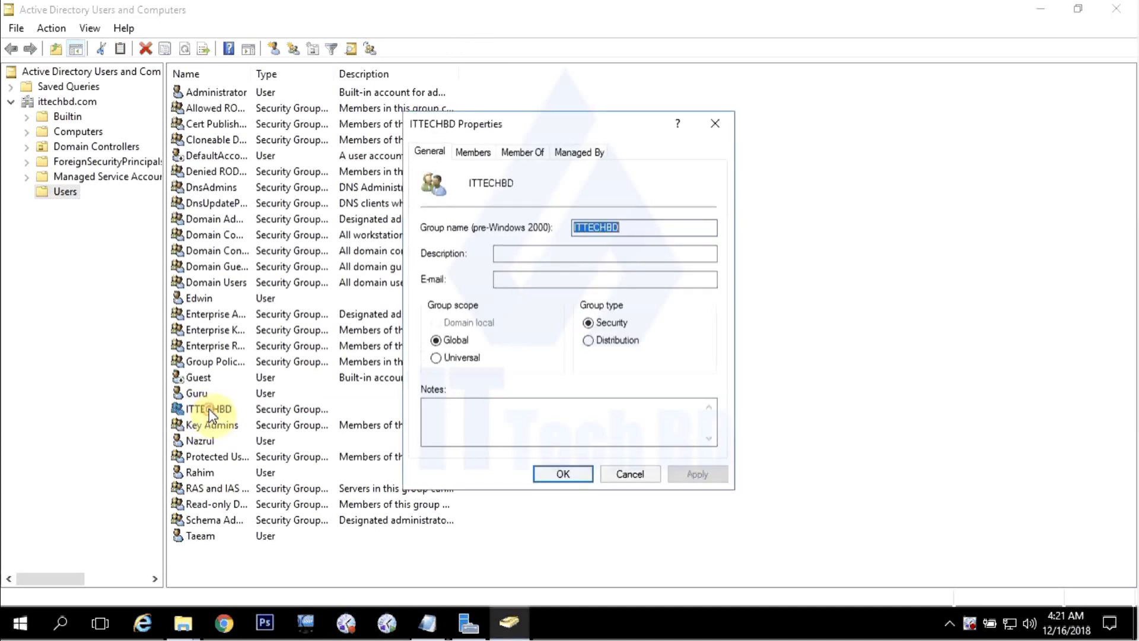
{"action": "left_click_drag", "start_coordinate": [514, 135], "coordinate": [526, 112]}
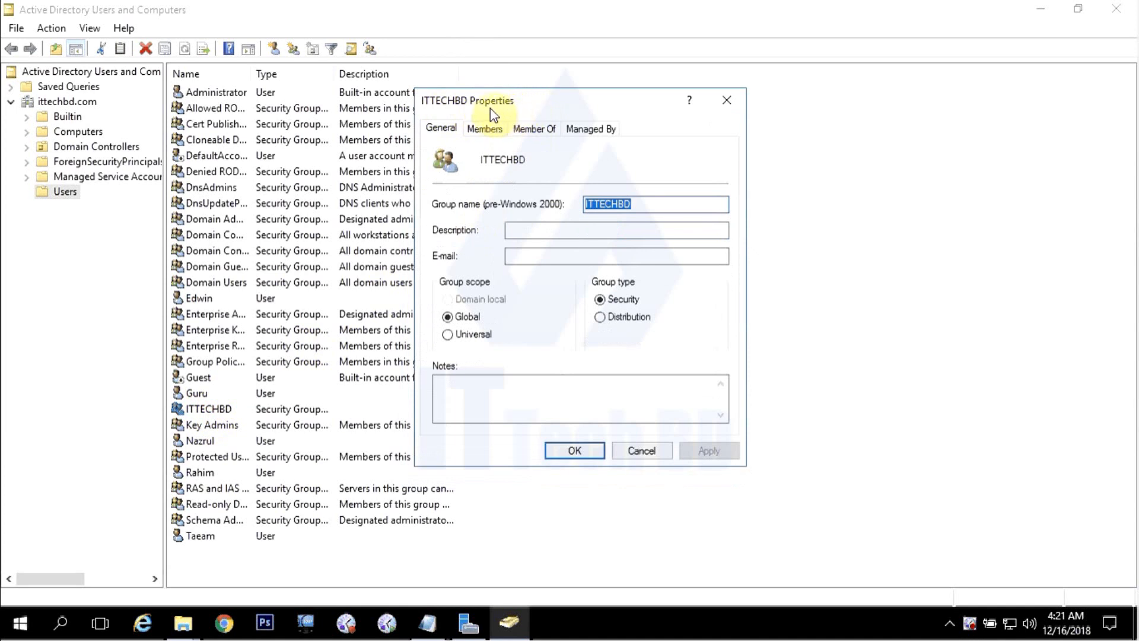
{"action": "left_click", "coordinate": [485, 130]}
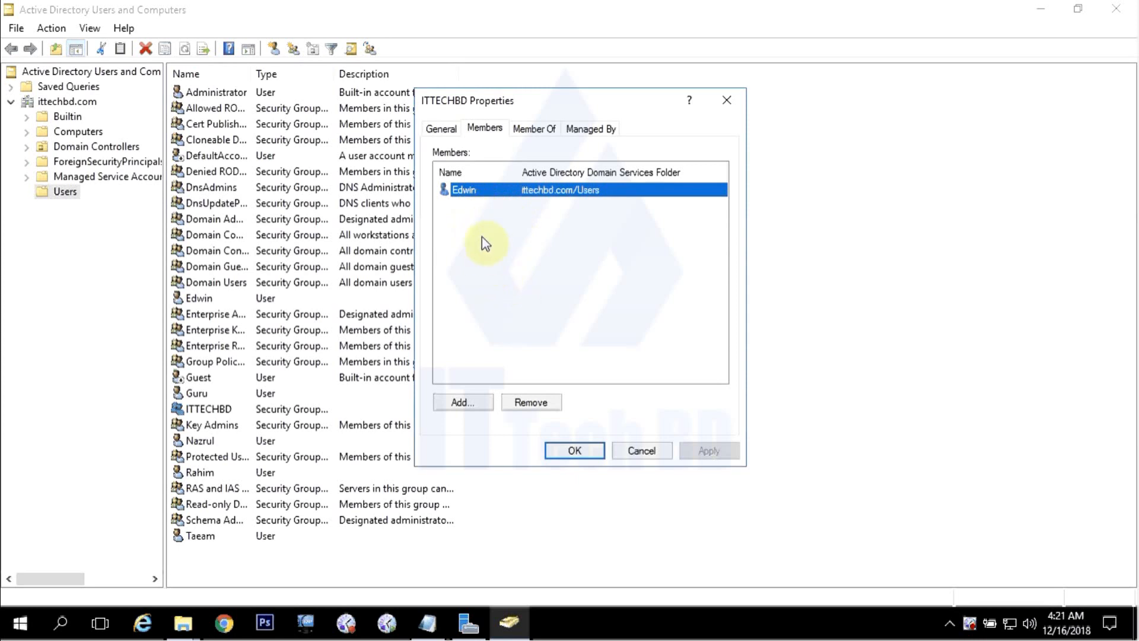
{"action": "left_click", "coordinate": [461, 402]}
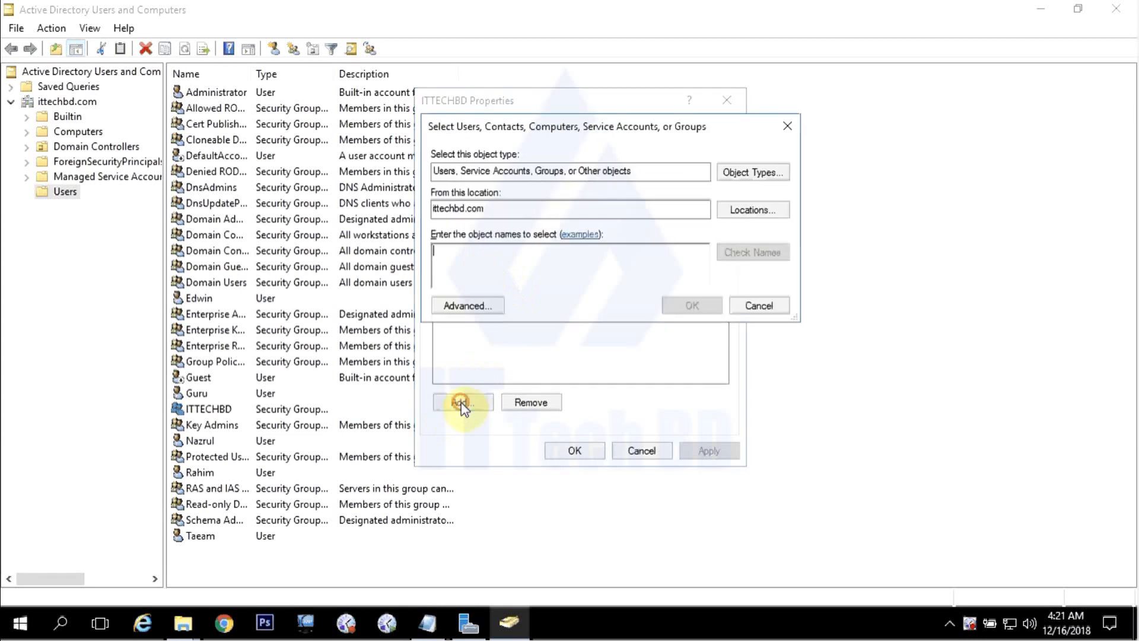
Step: Limit the member selection to the Users object type by excluding Other objects, Service Accounts and Groups
{"action": "left_click", "coordinate": [752, 173]}
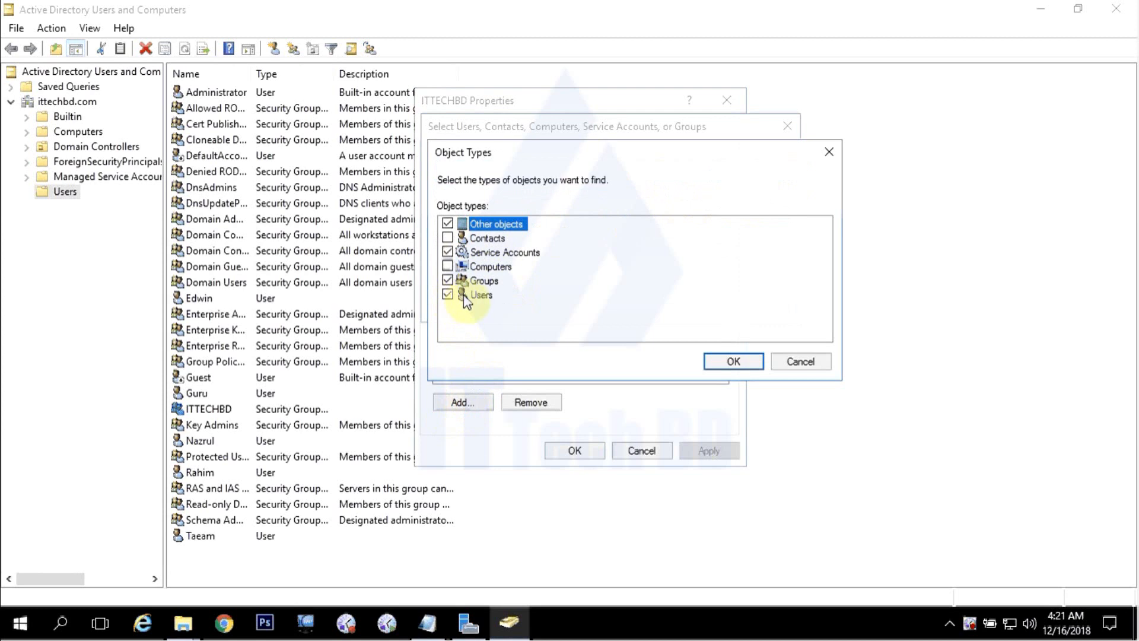
{"action": "left_click", "coordinate": [449, 224]}
{"action": "left_click", "coordinate": [449, 252]}
{"action": "left_click", "coordinate": [448, 281]}
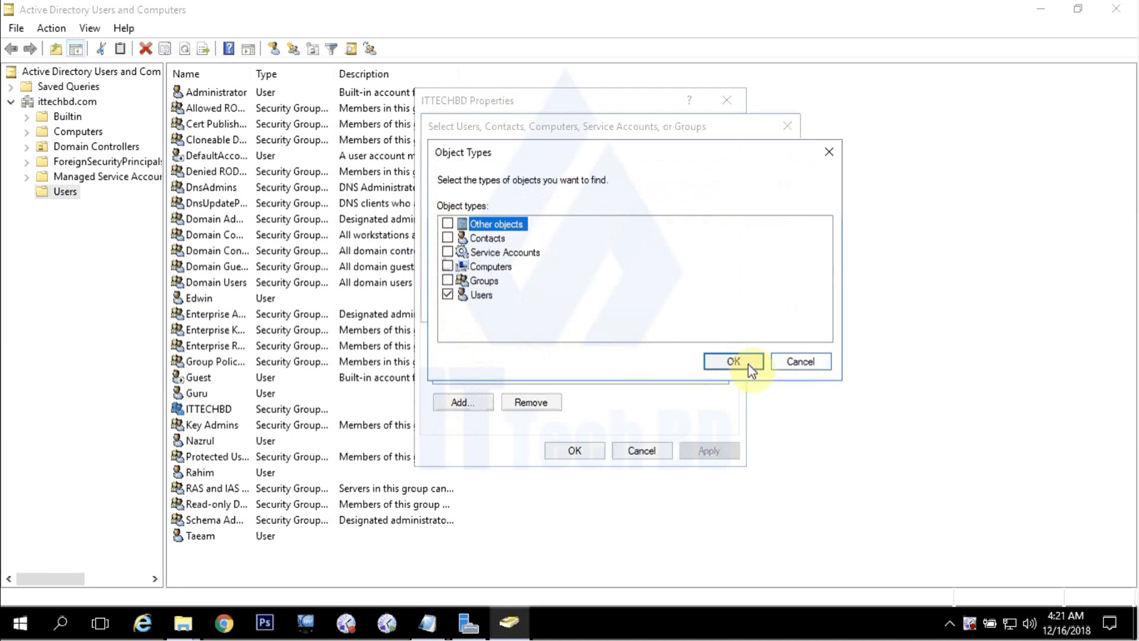
{"action": "left_click", "coordinate": [734, 361]}
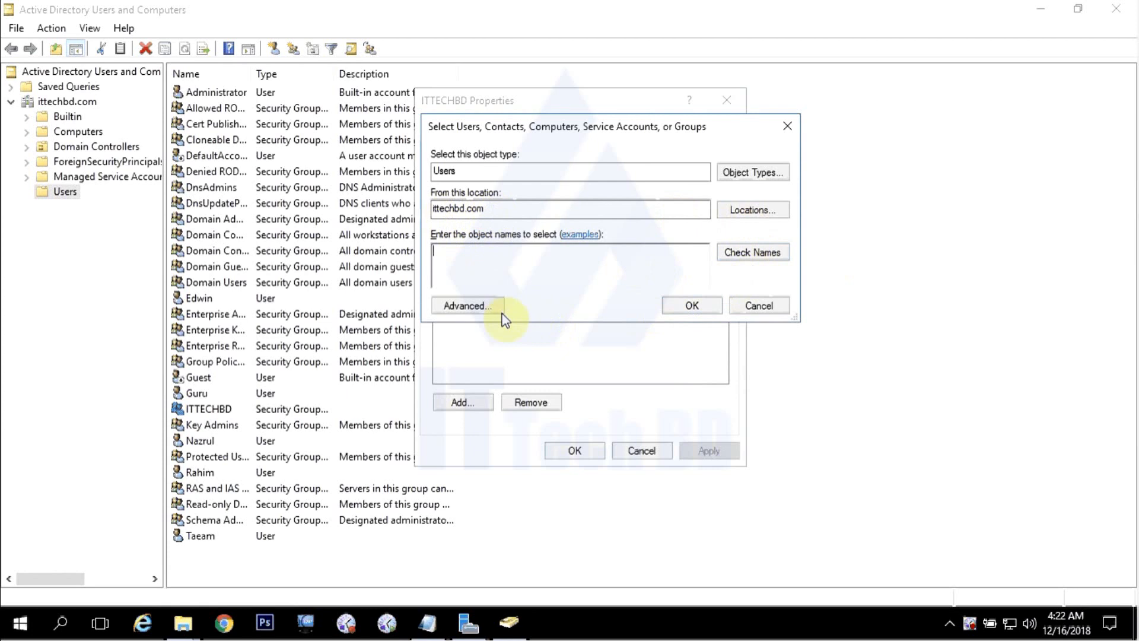
Step: Search ittechbd.com for all users and select the four accounts listed after Guest in the results
{"action": "left_click", "coordinate": [468, 306]}
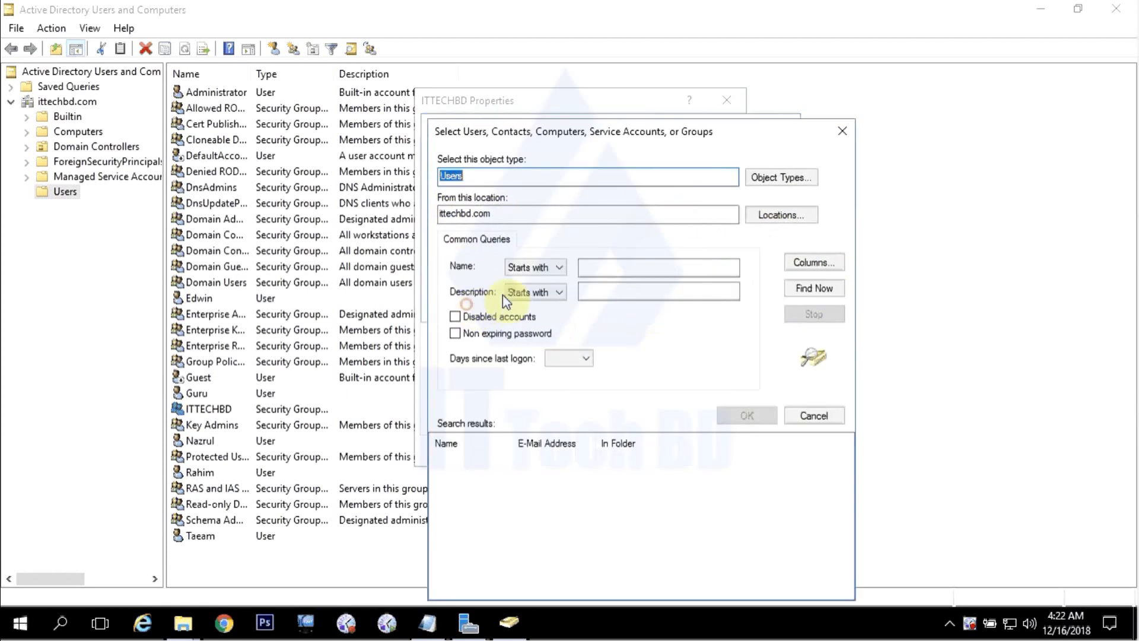
{"action": "left_click", "coordinate": [829, 294]}
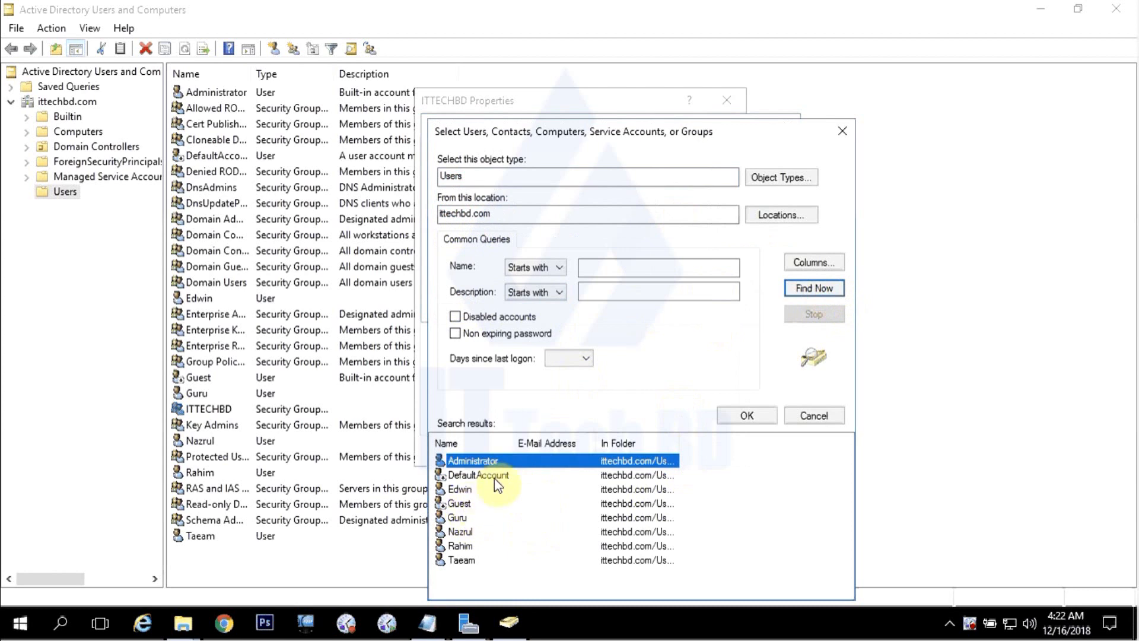
{"action": "left_click", "coordinate": [462, 516]}
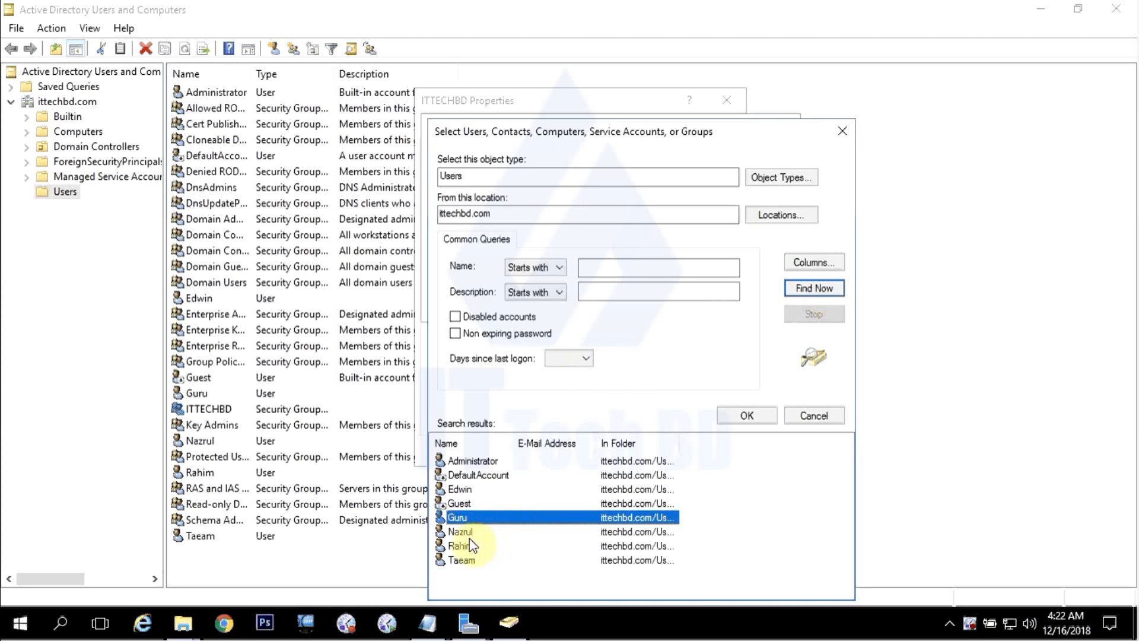
{"action": "left_click", "coordinate": [468, 532], "text": "ctrl"}
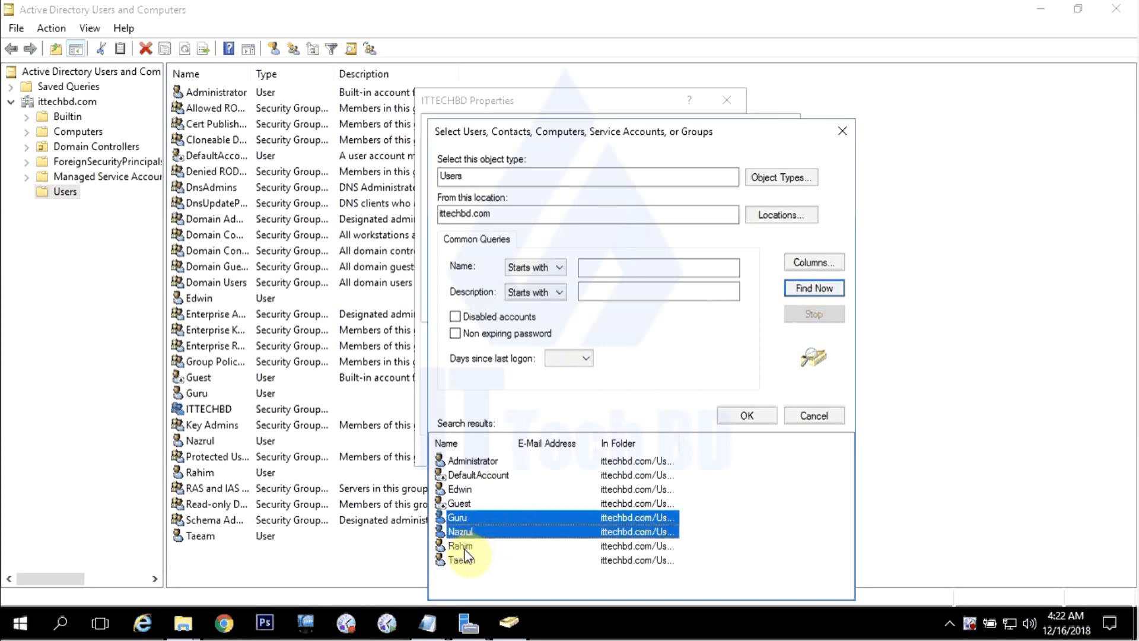
{"action": "left_click", "coordinate": [465, 546], "text": "ctrl"}
{"action": "left_click", "coordinate": [462, 560], "text": "ctrl"}
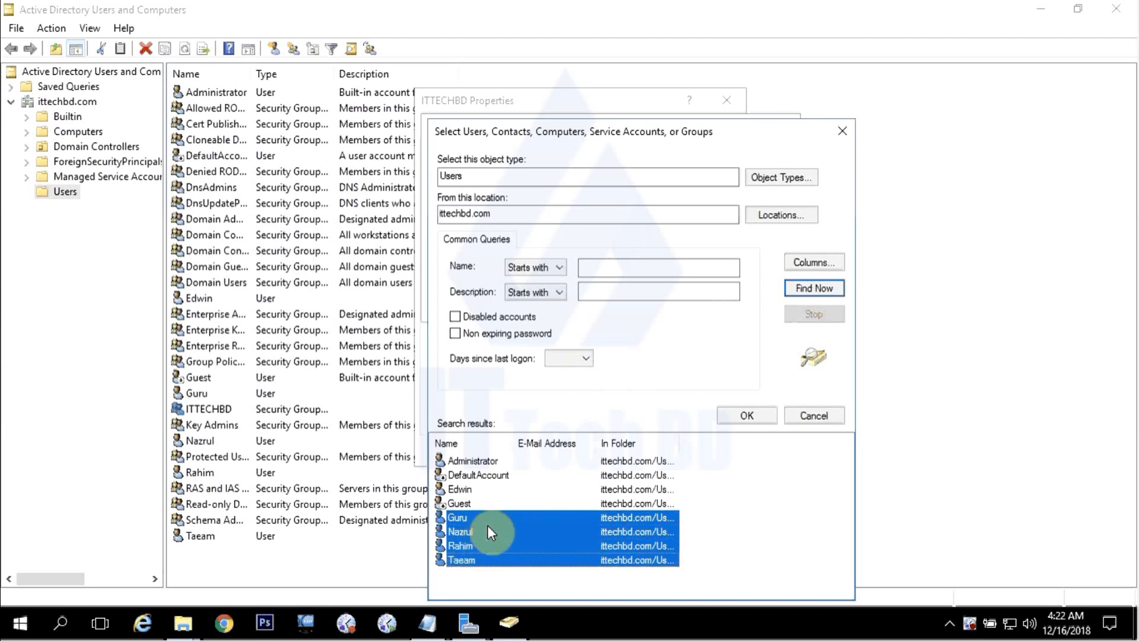
Step: Add the four selected user accounts to the ITTECHBD group, apply the membership change and close the group's properties
{"action": "left_click", "coordinate": [747, 415]}
{"action": "left_click", "coordinate": [688, 306]}
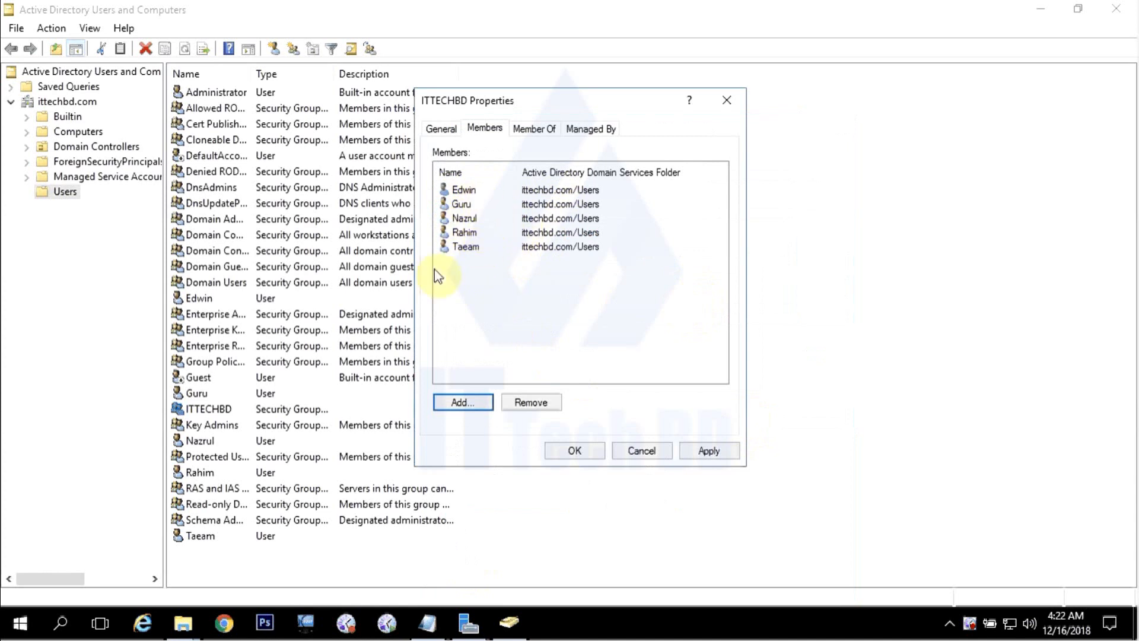
{"action": "left_click", "coordinate": [710, 451]}
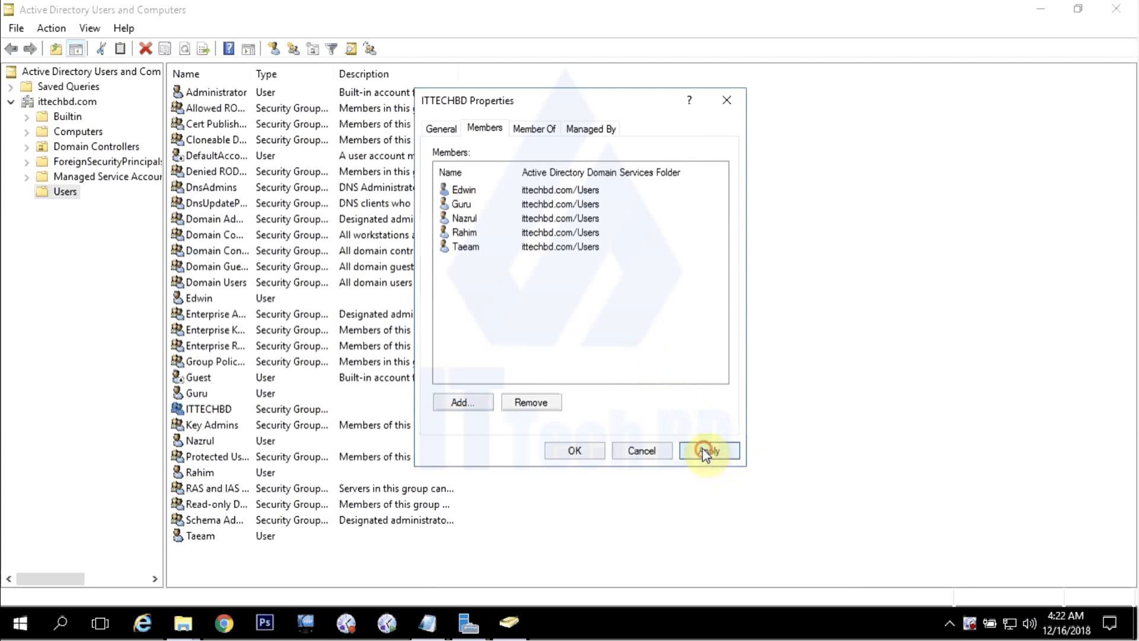
{"action": "left_click", "coordinate": [572, 449]}
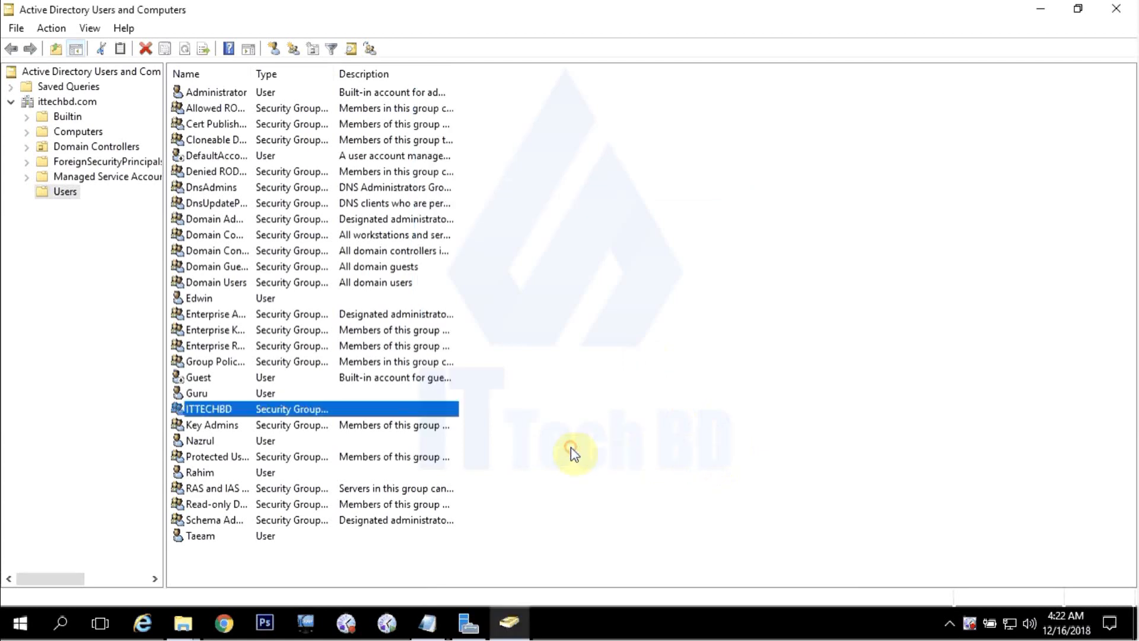
Step: Reopen the ITTECHBD group's properties, review its member list and close the properties
{"action": "double_click", "coordinate": [227, 415]}
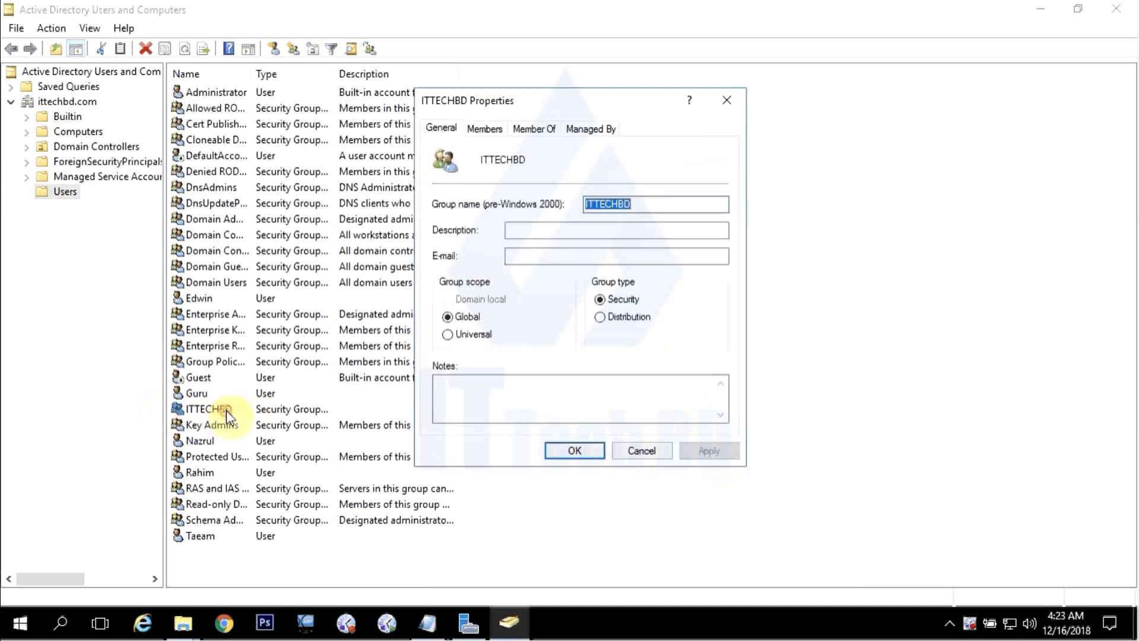
{"action": "left_click", "coordinate": [482, 129]}
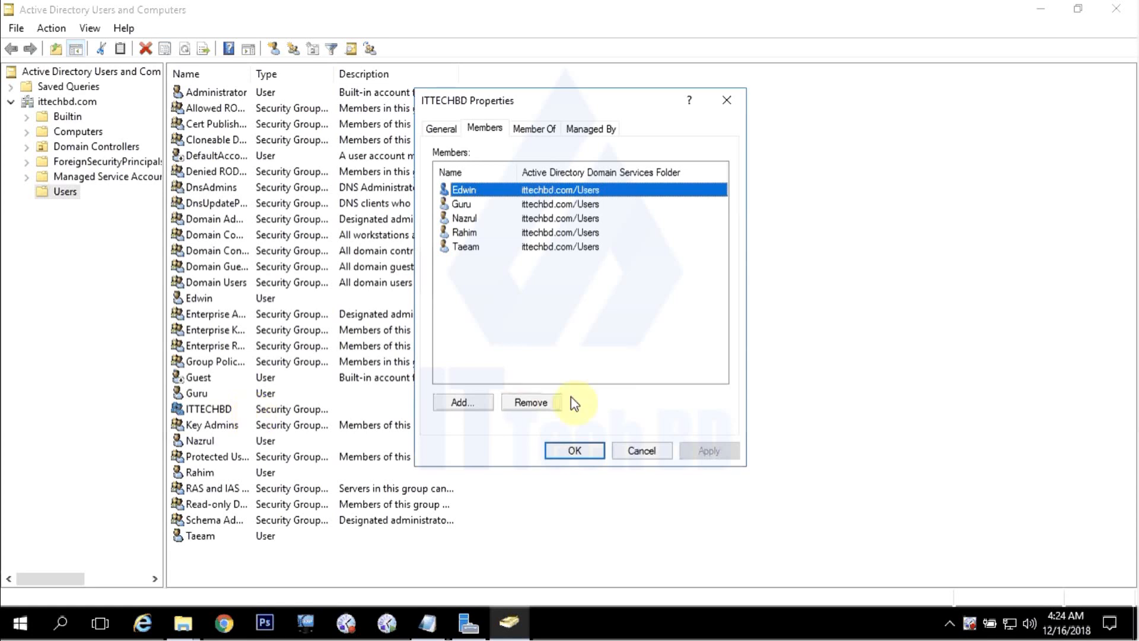
{"action": "left_click", "coordinate": [575, 451]}
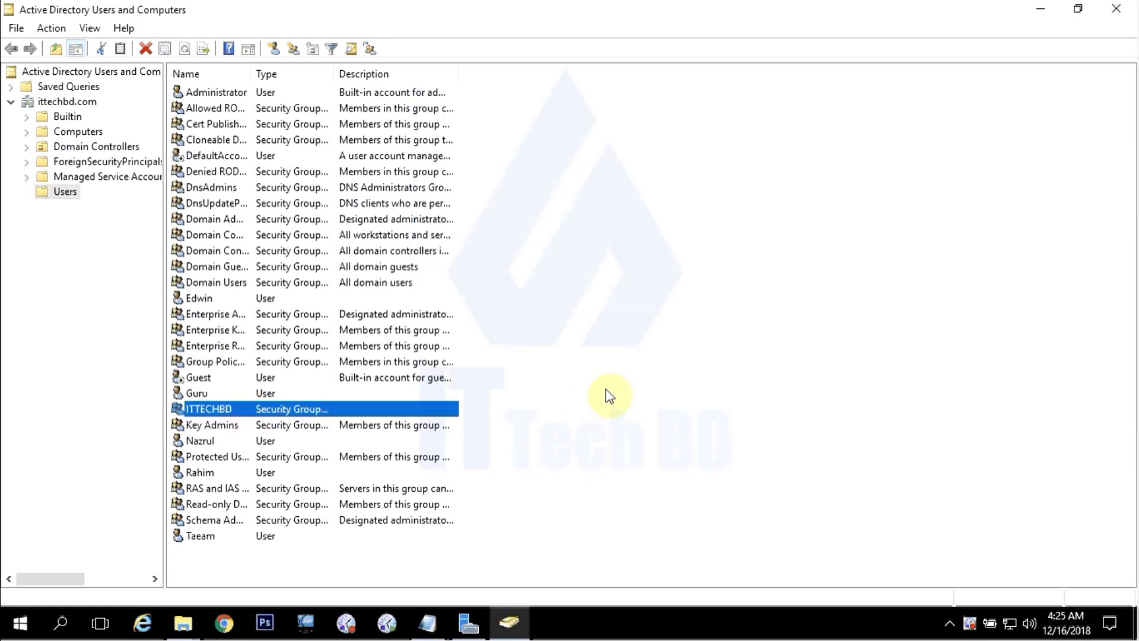